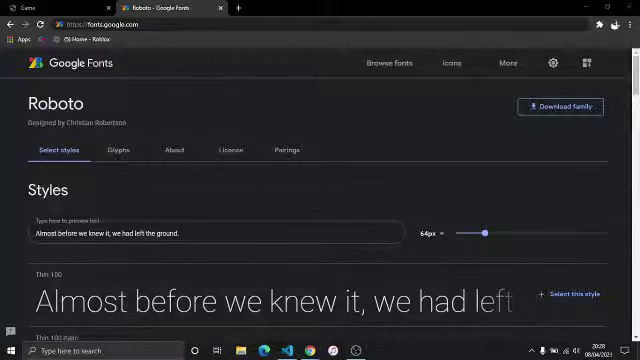
- Reload the Roboto specimen page with F5
key(F5)
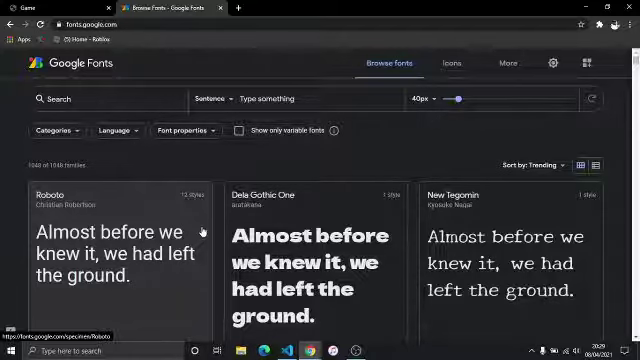
scroll(202, 232, down, 1)
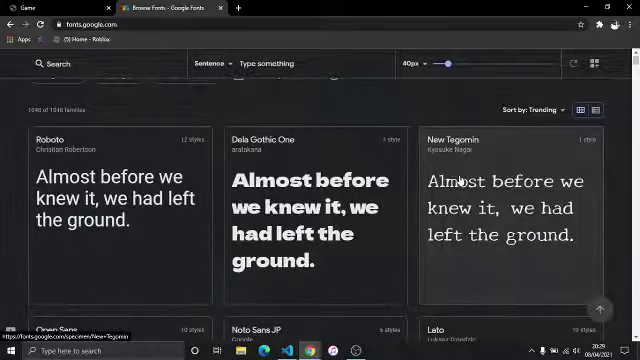
scroll(460, 180, down, 2)
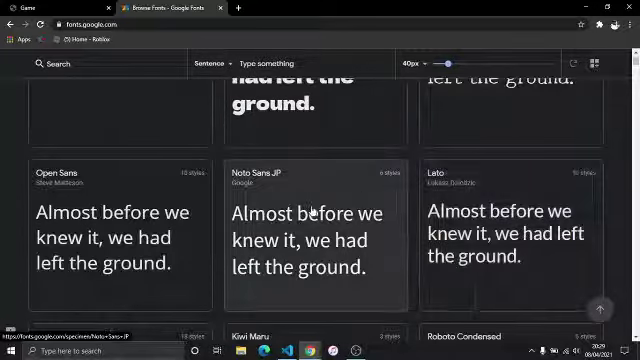
scroll(150, 200, up, 1)
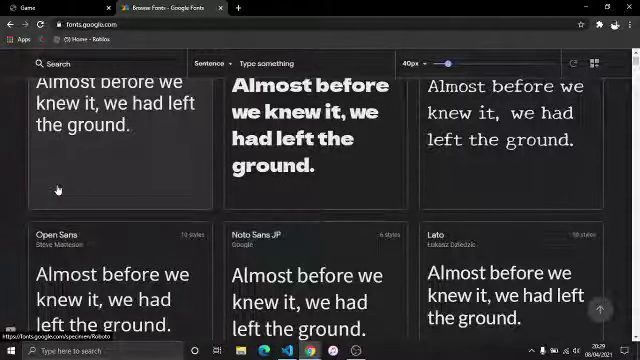
- Open the Roboto family page from its catalogue card
click(58, 190)
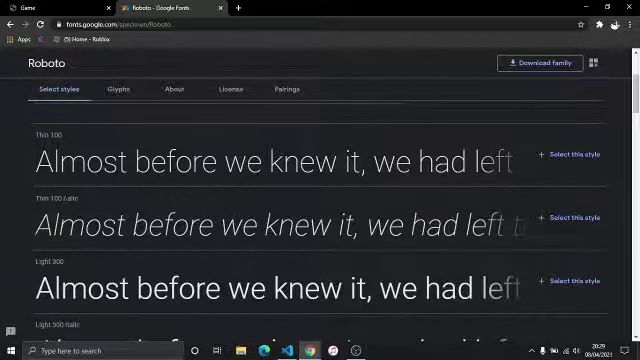
scroll(366, 229, down, 4)
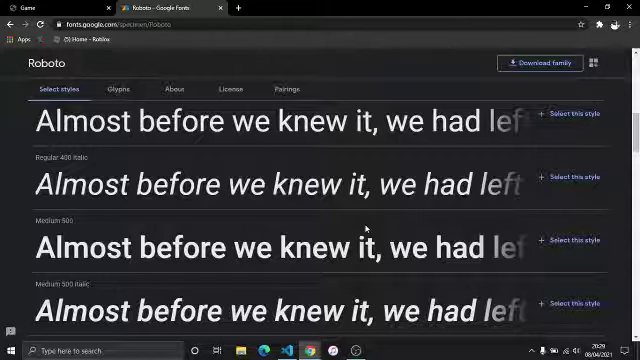
- Select the Roboto Medium 500 style, close the Selected family panel, and bring OBS Studio forward
click(568, 240)
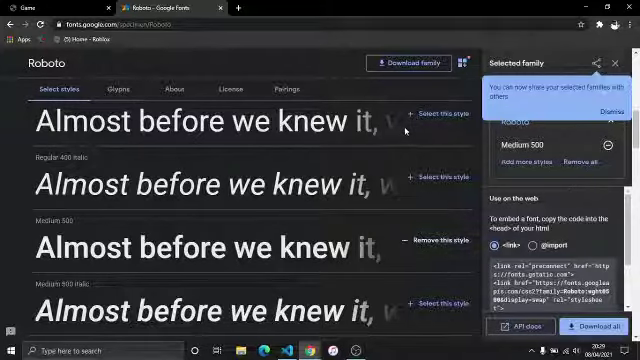
click(615, 63)
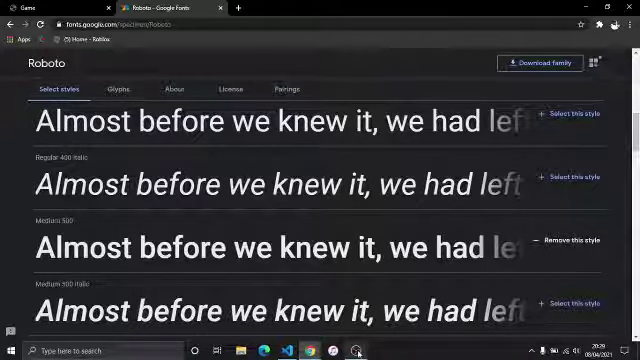
click(356, 350)
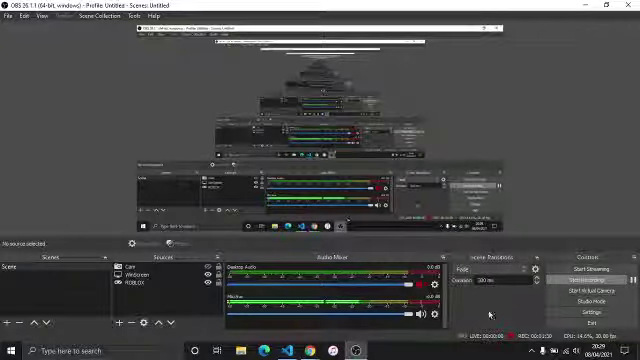